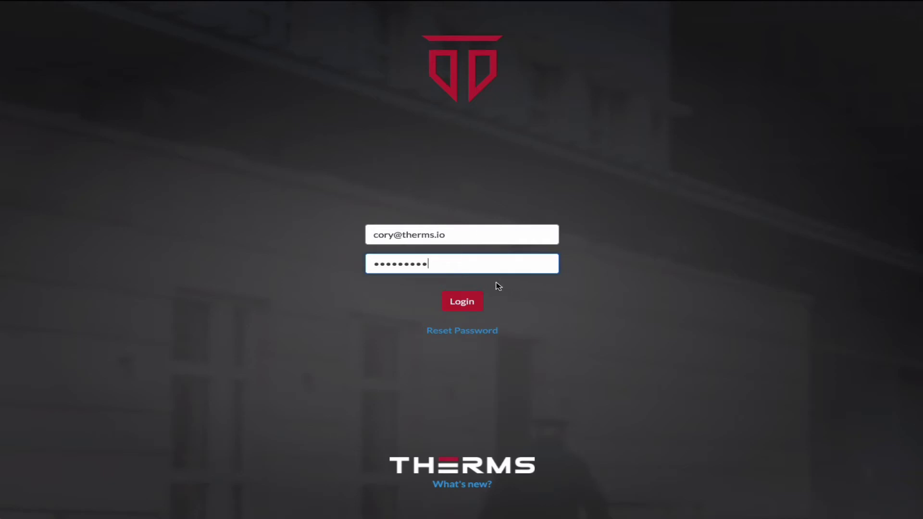
Log in with the entered credentials and choose the Special Protective Services account.
left_click(460, 301)
left_click(458, 255)
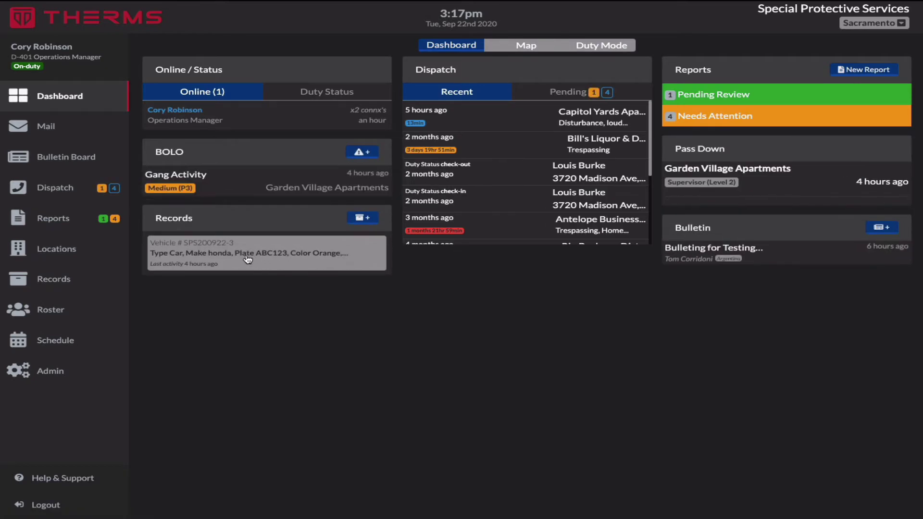
Open the Carriage Lane HOA location (L-361) and view its Info section and map.
left_click(111, 251)
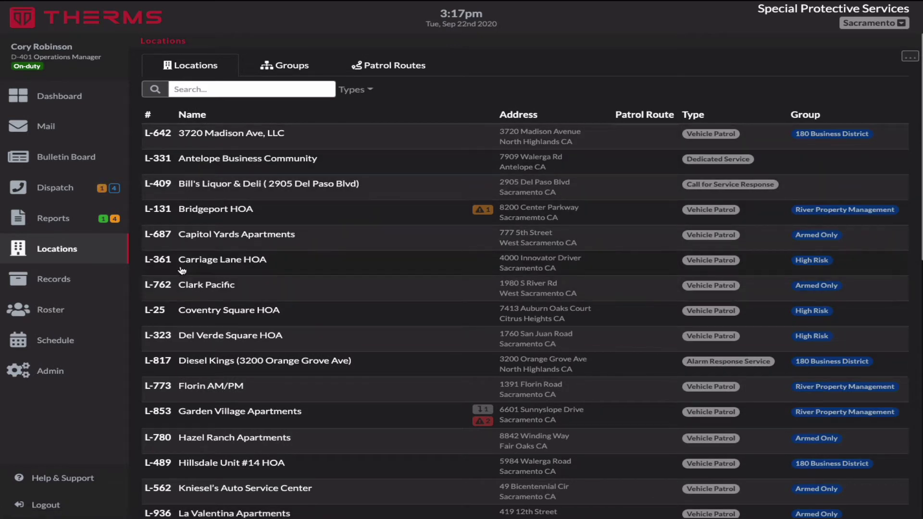
left_click(292, 264)
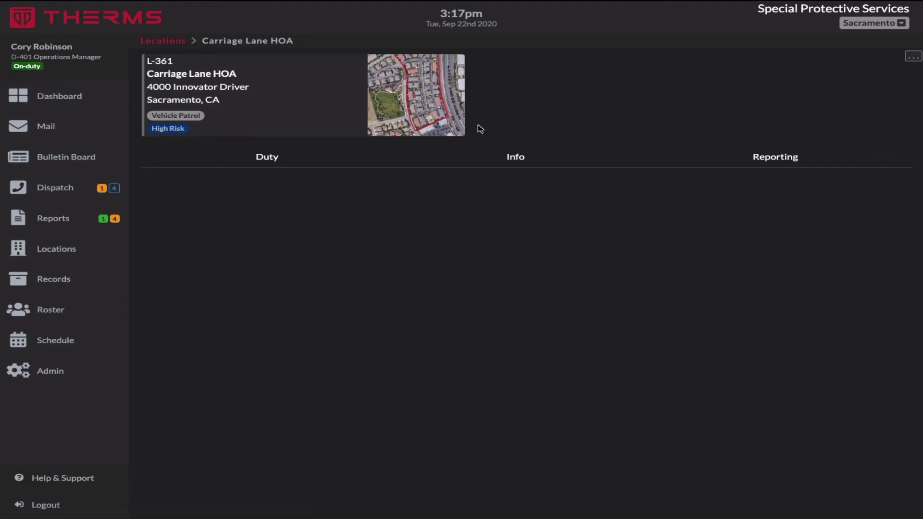
left_click(528, 162)
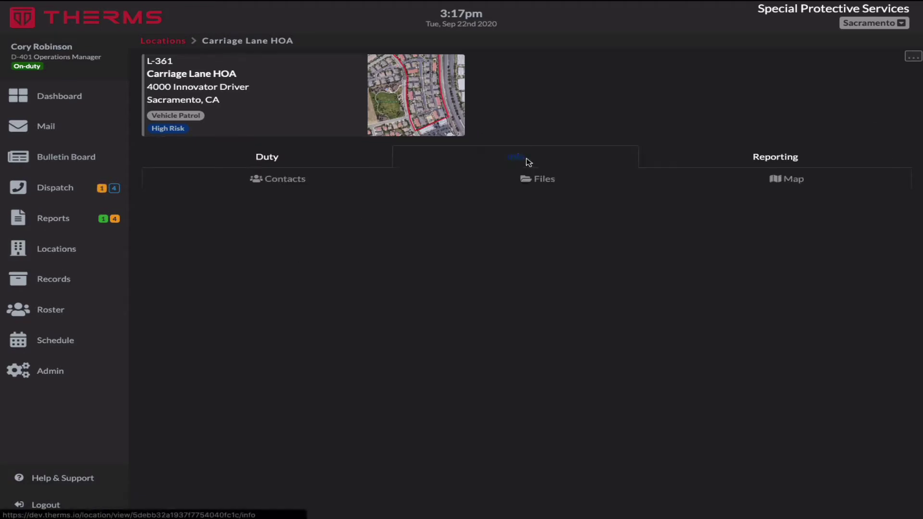
left_click(683, 188)
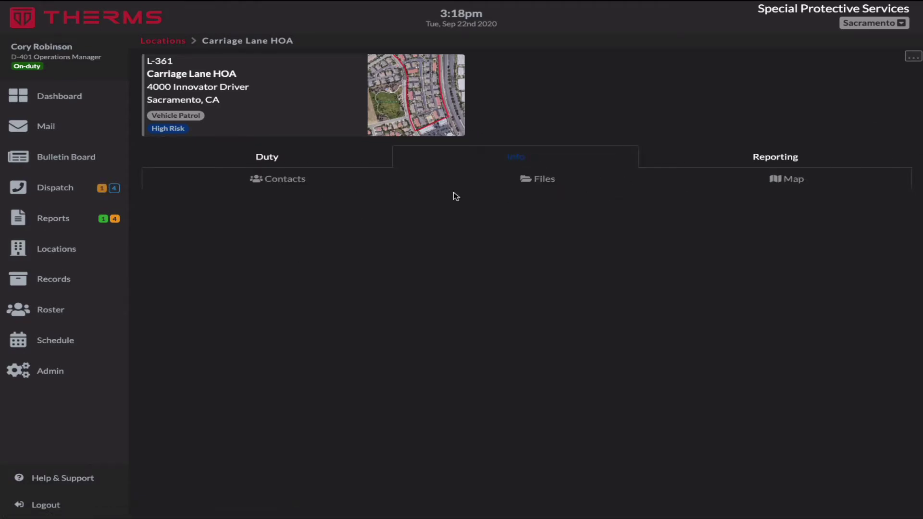
left_click(794, 177)
Edit Carriage Lane HOA to tick the QR Codes Info sub-module, then save.
left_click(913, 56)
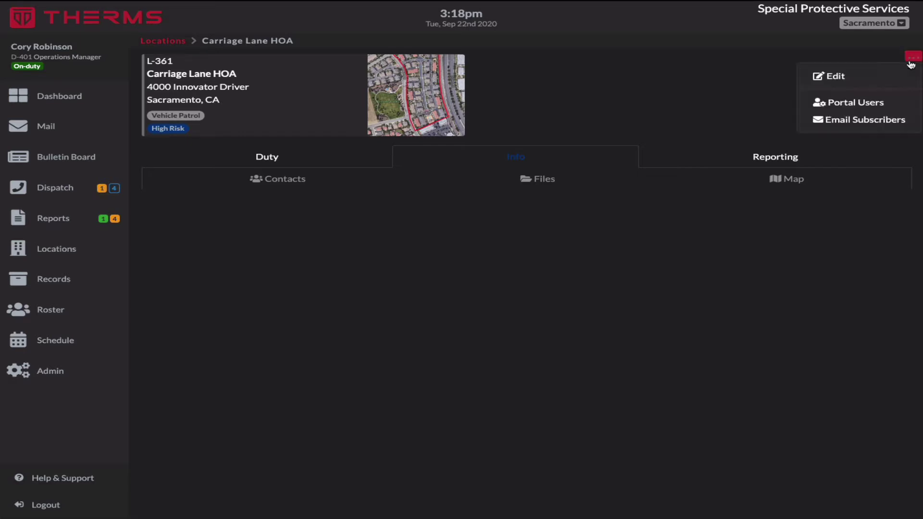
left_click(863, 77)
scroll(433, 295, "down", 5)
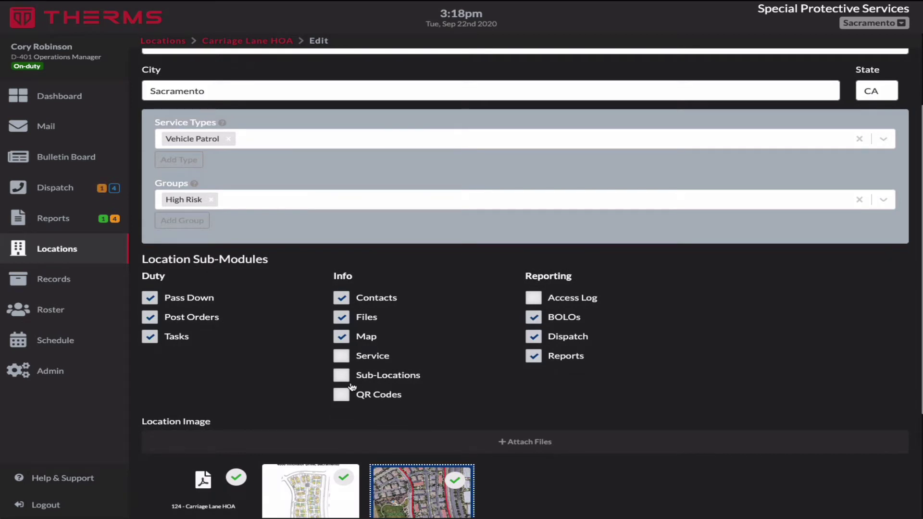
left_click(341, 395)
scroll(735, 371, "down", 3)
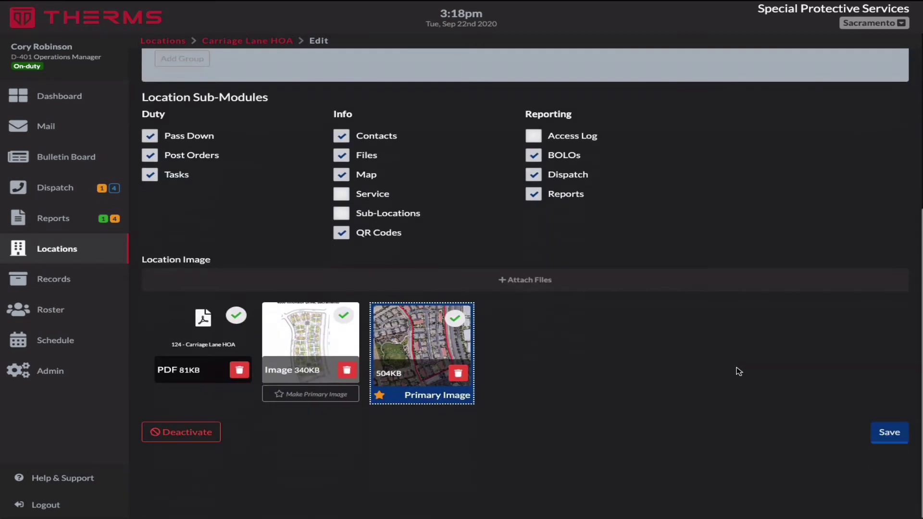
left_click(886, 433)
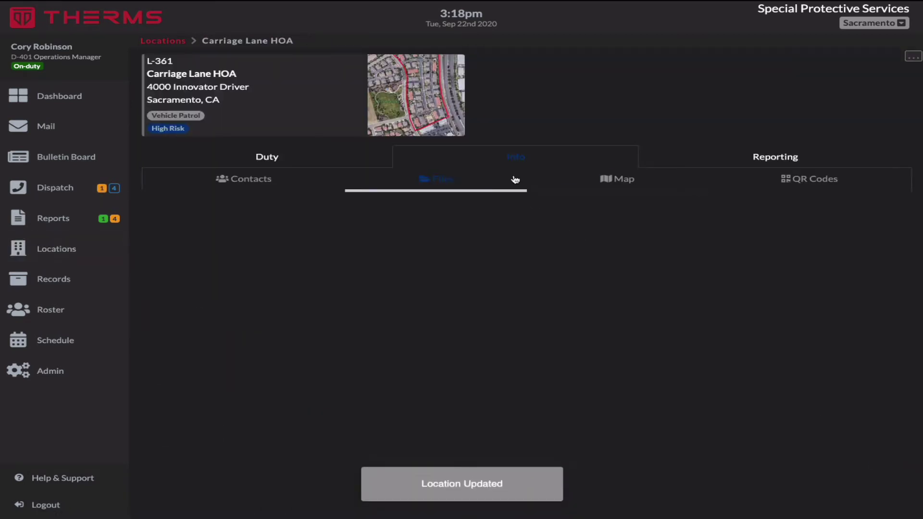
View the empty QR Codes list, trying Scan QR with camera access blocked.
left_click(799, 191)
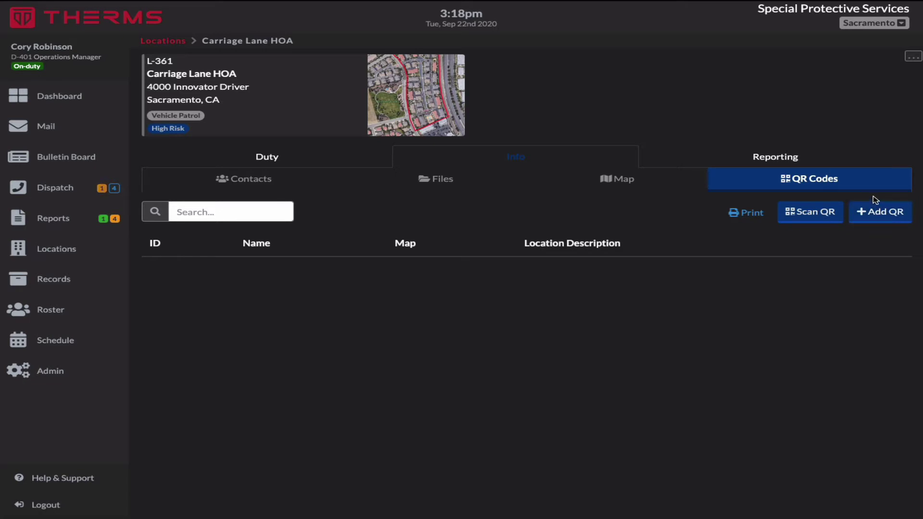
left_click(810, 212)
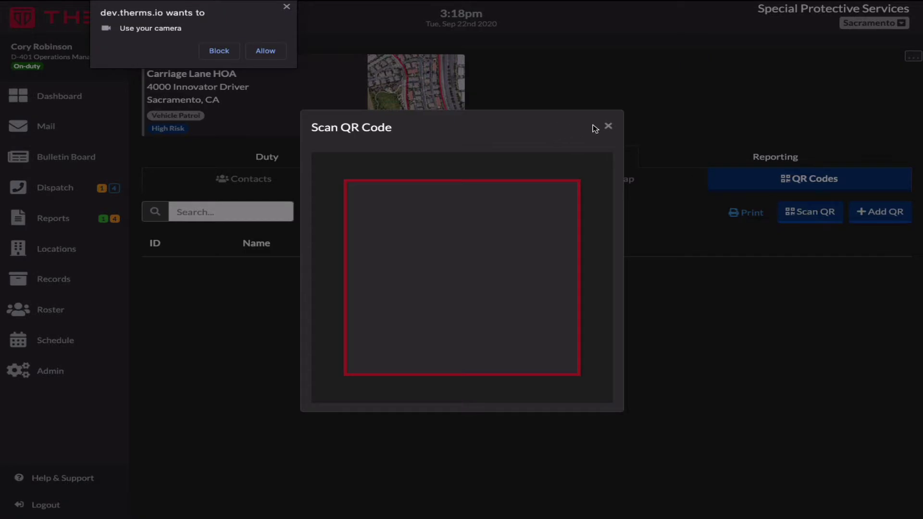
left_click(219, 50)
left_click(607, 103)
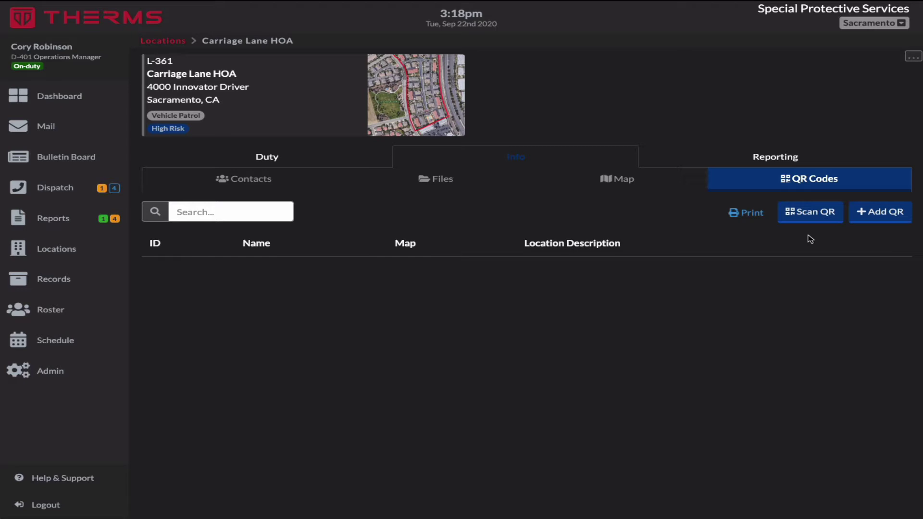
Add a QR code named 'Front Door #1' with description 'Left side of front door'.
left_click(877, 215)
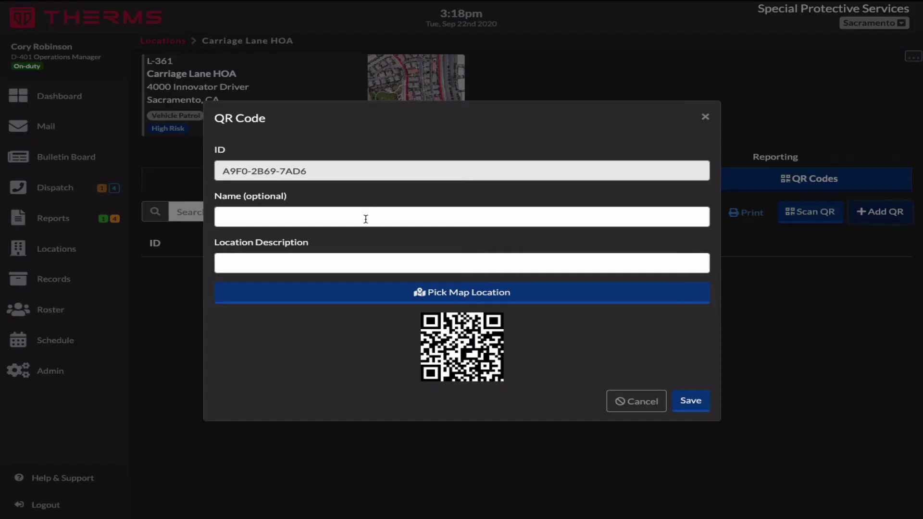
left_click(380, 219)
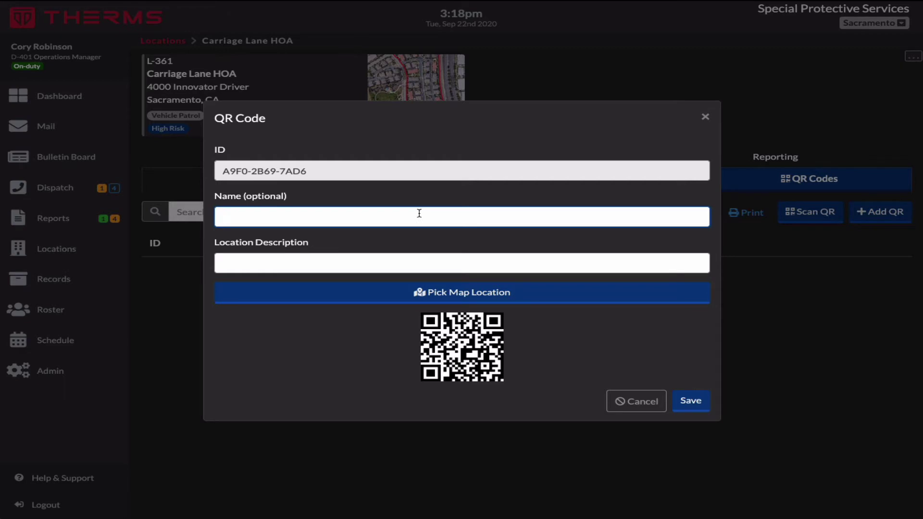
type("Front Door #1")
left_click(381, 263)
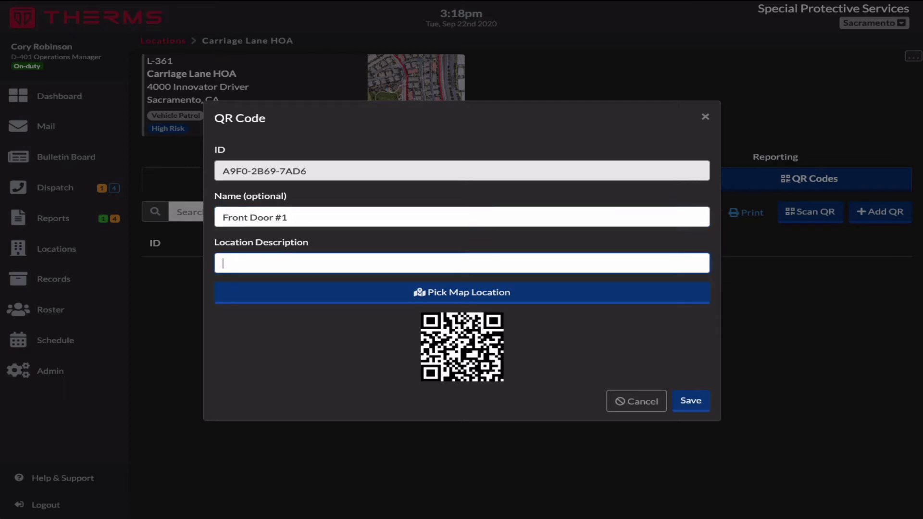
type("Left side of front door")
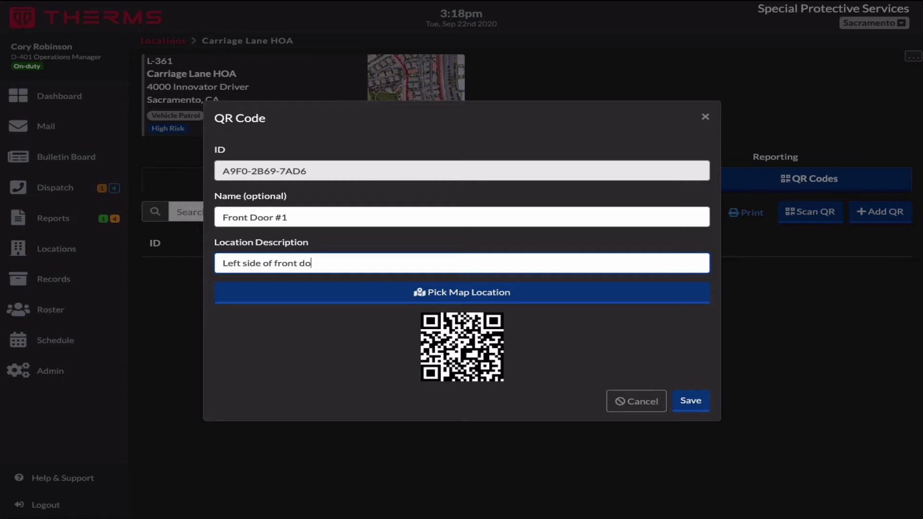
Place Front Door #1's map pin beside the pool building and save the code.
left_click(483, 292)
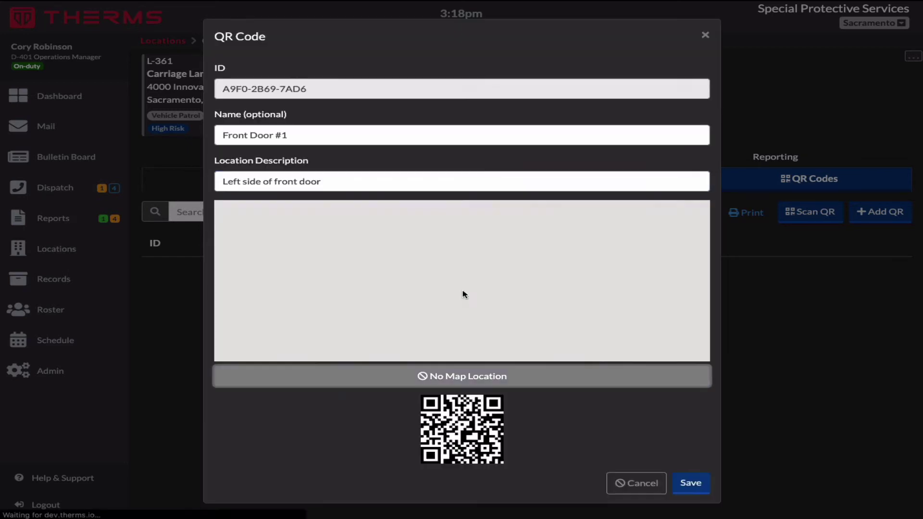
left_click_drag(457, 276, 422, 252)
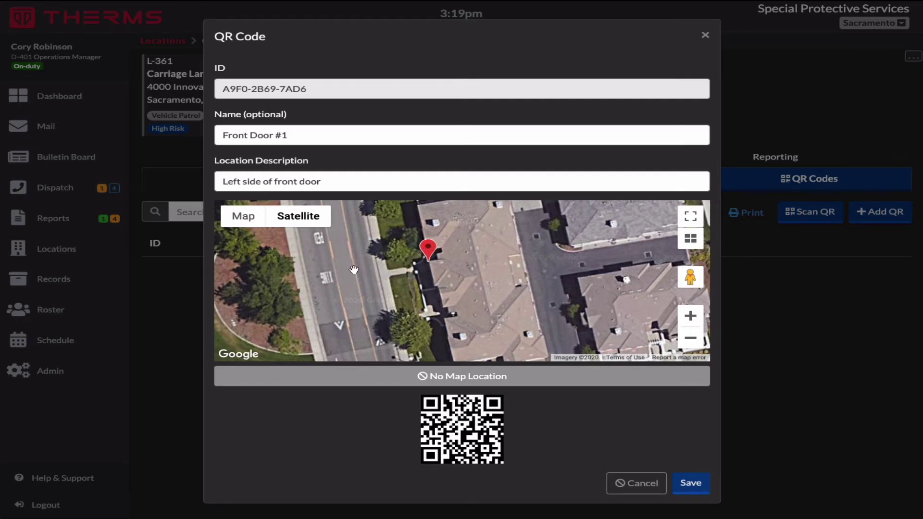
scroll(425, 285, "down", 2)
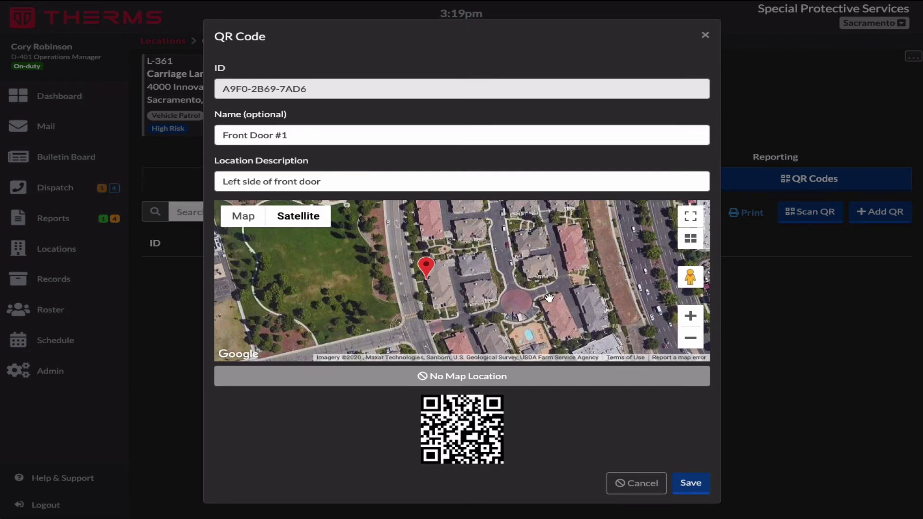
left_click_drag(433, 273, 541, 304)
scroll(486, 307, "up", 1)
scroll(487, 307, "up", 2)
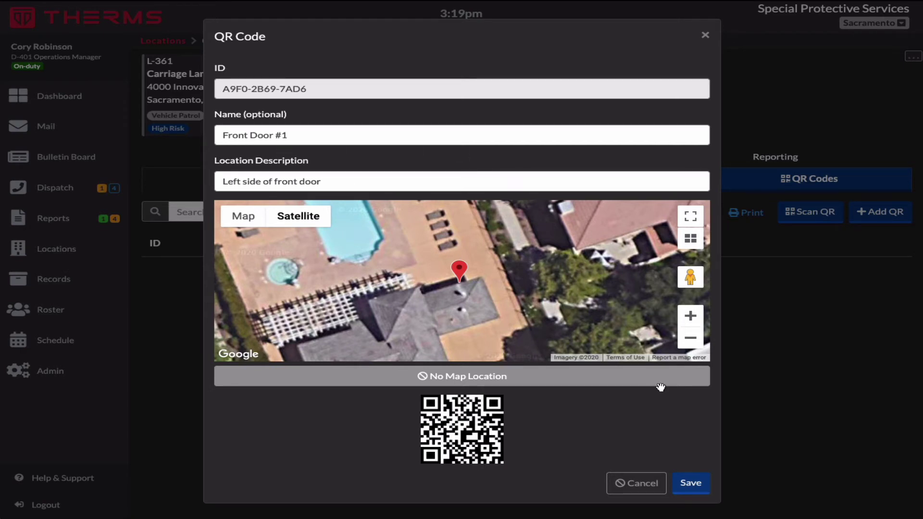
left_click(689, 484)
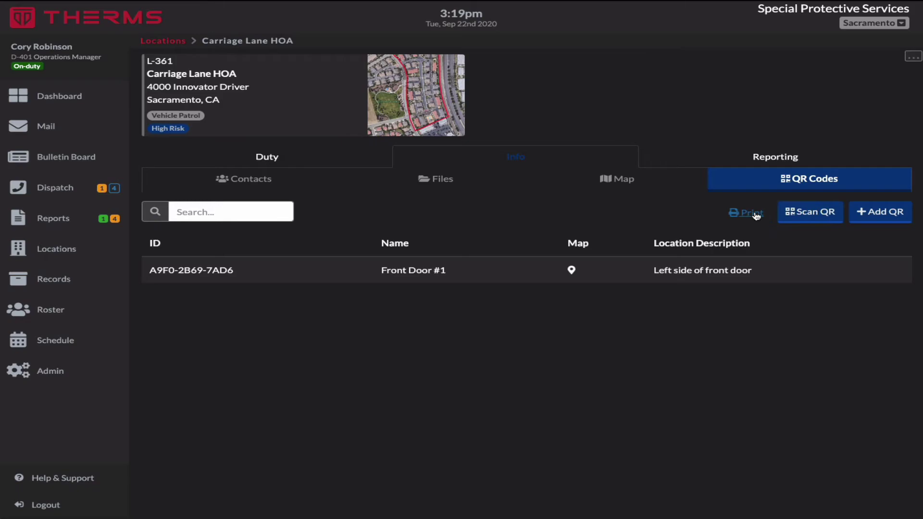
Save a 'Rear door' QR code described 'On the emergency exit door, bottom left frame', no map location.
left_click(880, 212)
left_click(416, 216)
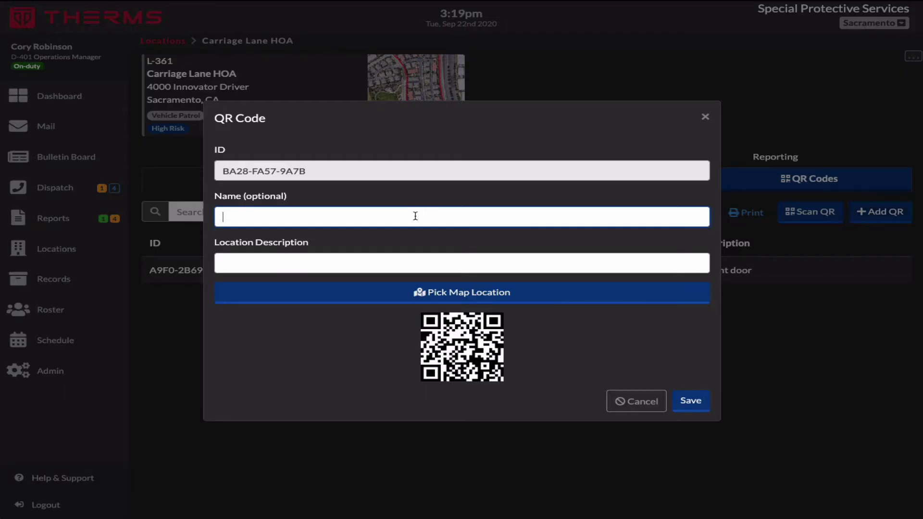
type("Fr")
type("ar door")
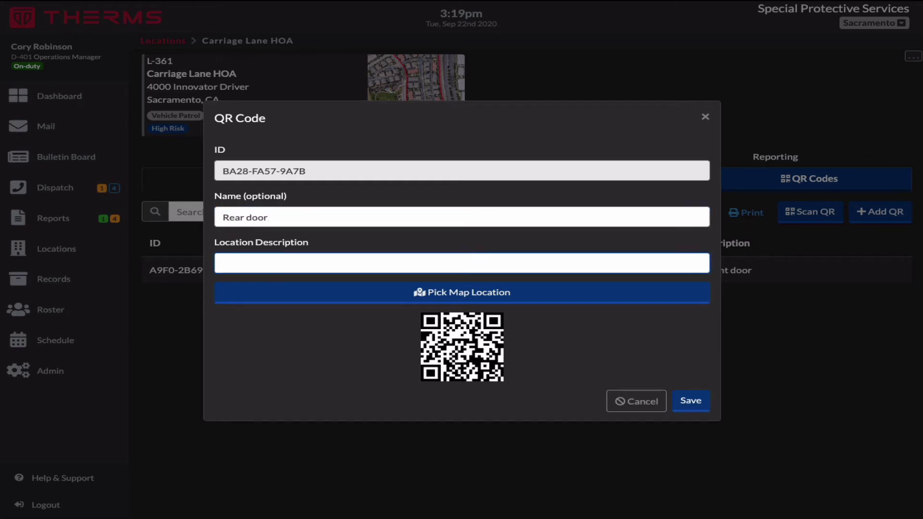
type("On the emergency exit door")
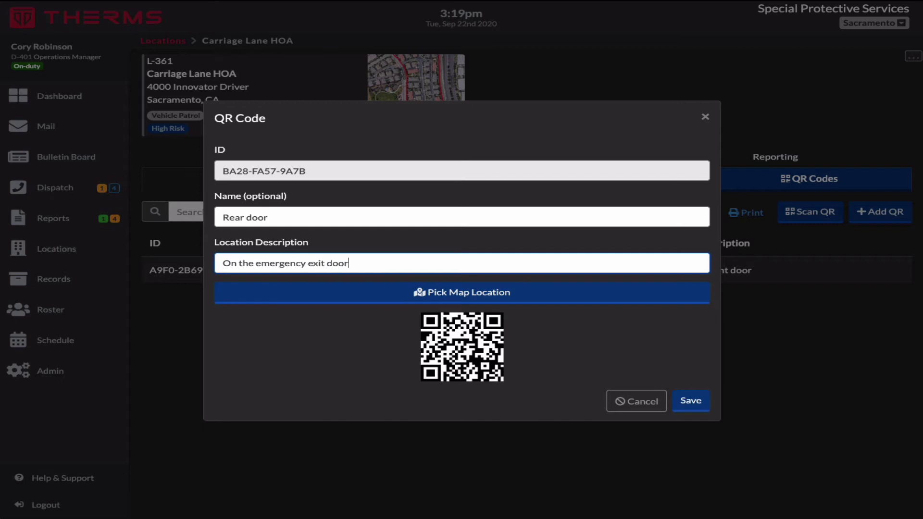
type(", bottom left frame")
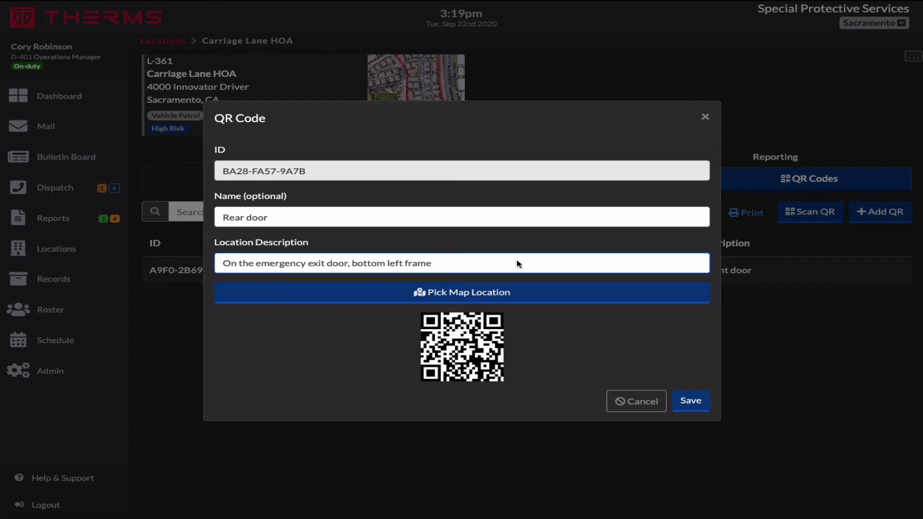
left_click(442, 291)
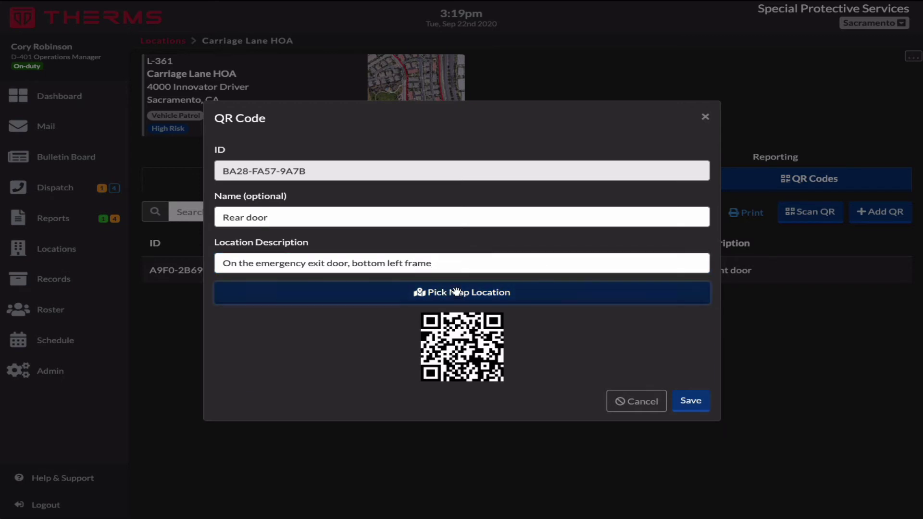
left_click(463, 366)
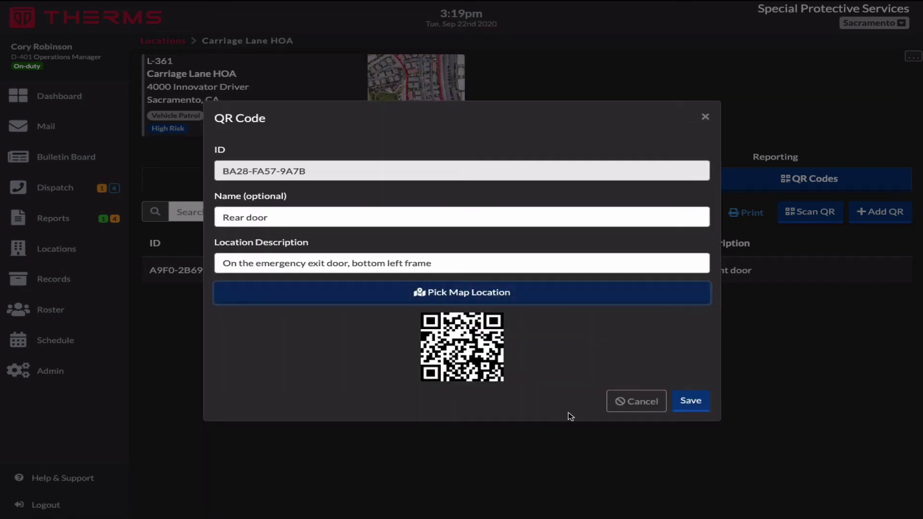
left_click(687, 406)
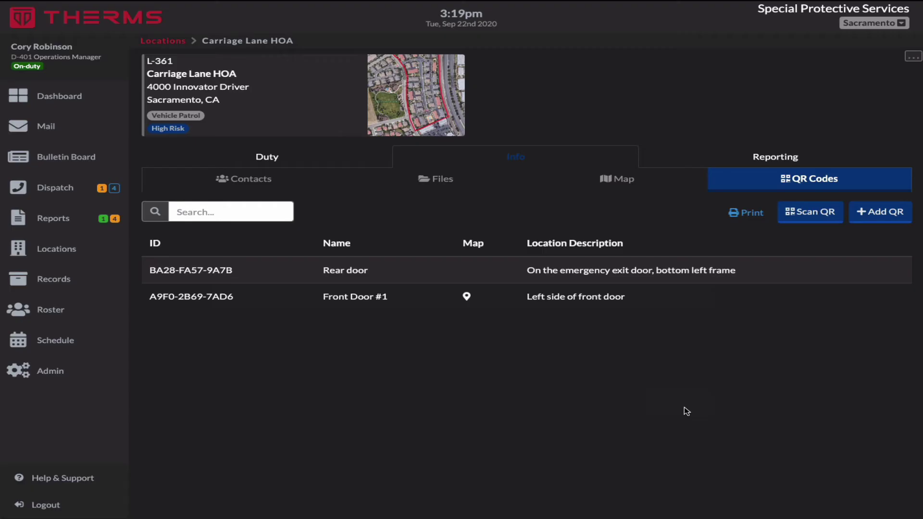
Check the print options for all QR codes, keeping the 1.5in size.
left_click(750, 213)
left_click(503, 281)
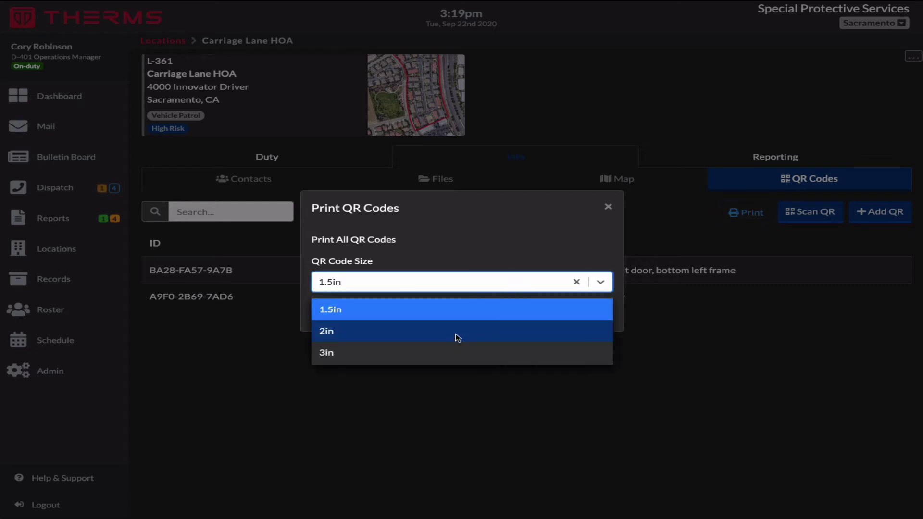
left_click(478, 262)
left_click(608, 209)
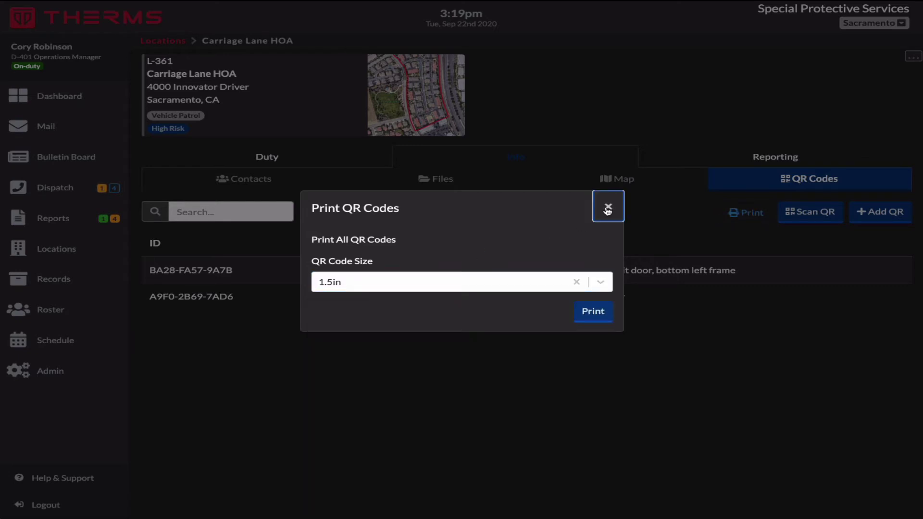
Print the Rear door QR code from its details.
left_click(500, 269)
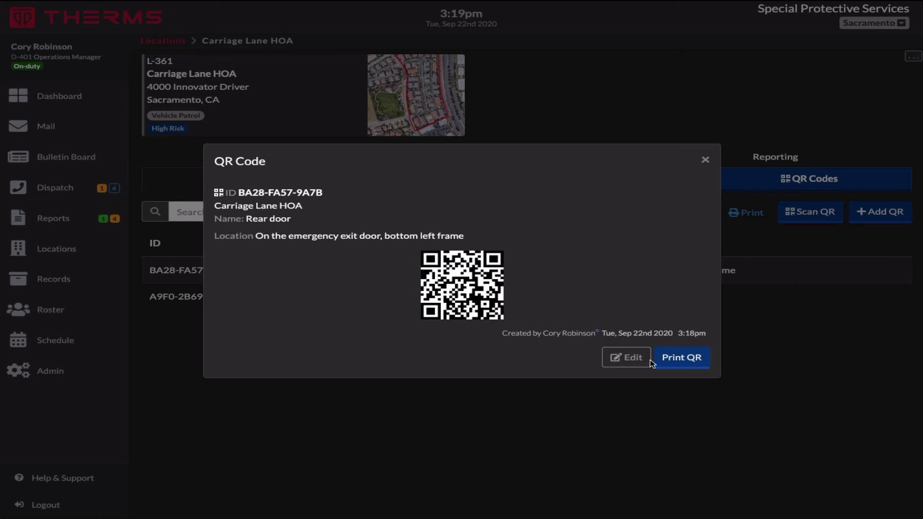
left_click(671, 364)
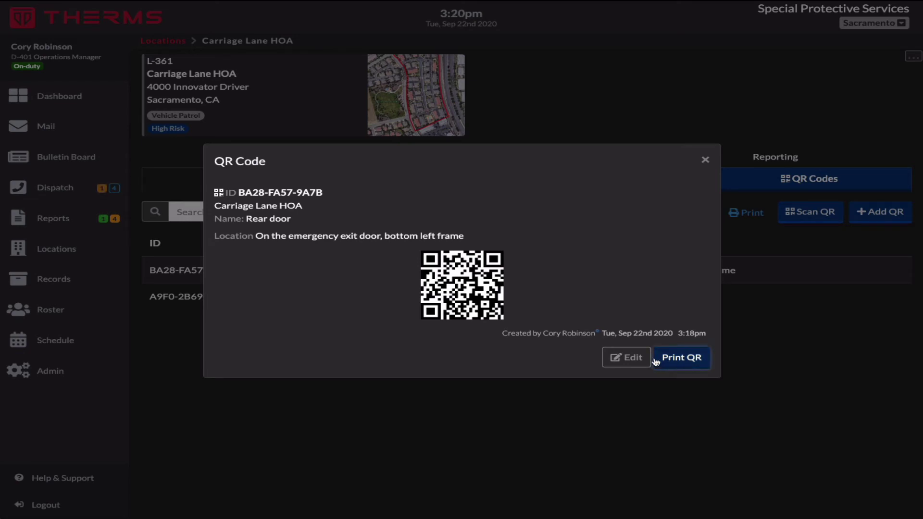
left_click(704, 159)
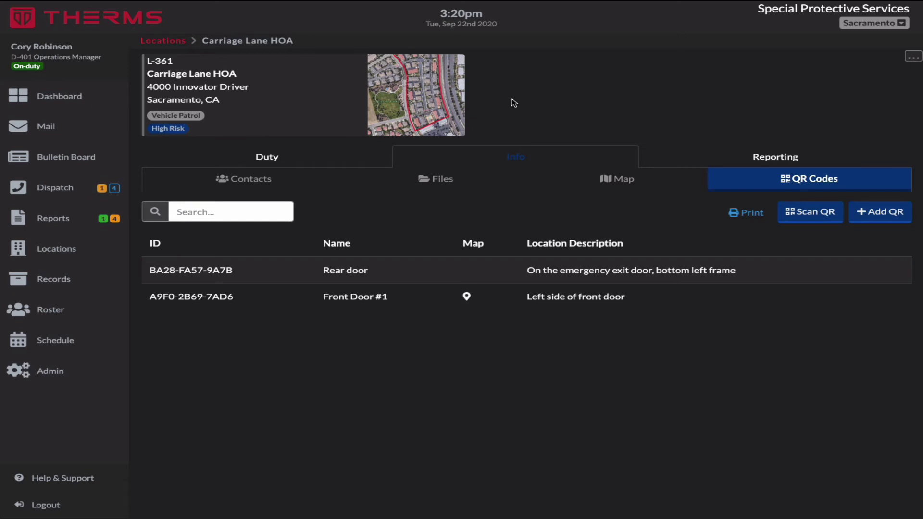
Create a new D.A.R. report using the automatic date (Tue Sep 22 2020).
left_click(53, 218)
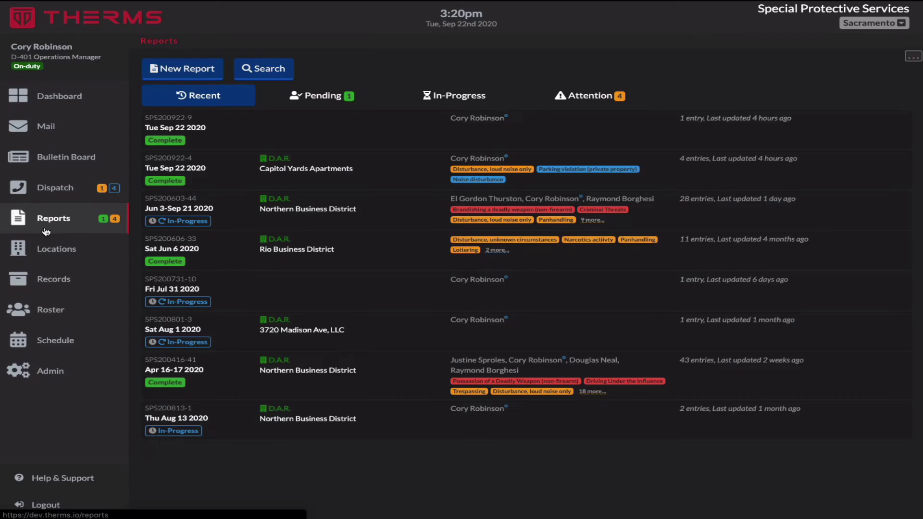
left_click(185, 70)
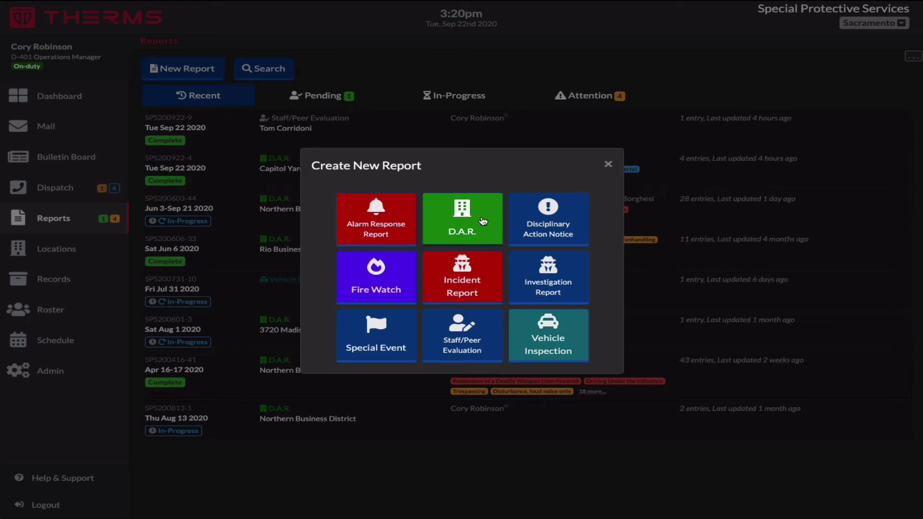
left_click(483, 220)
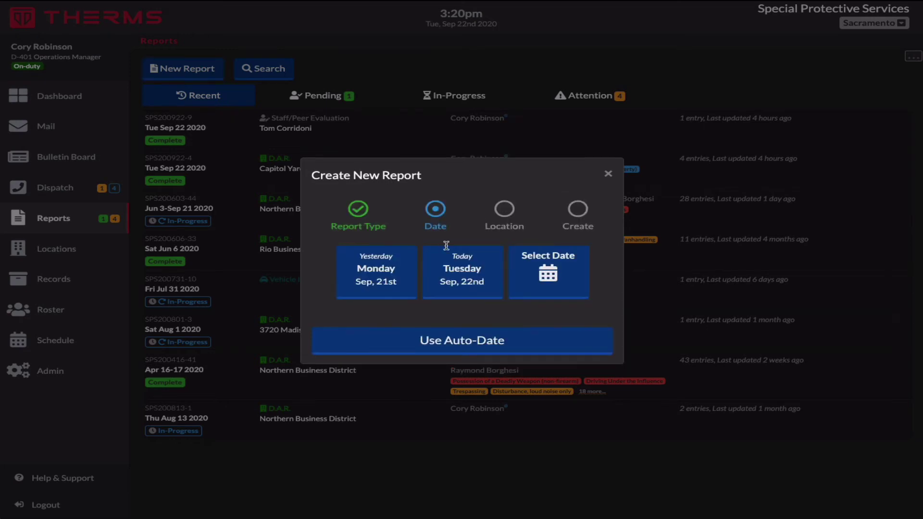
left_click(455, 335)
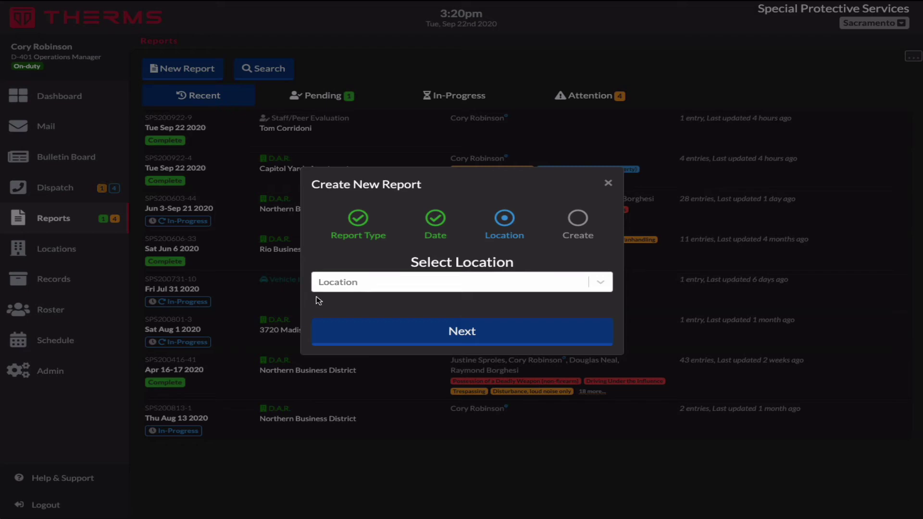
left_click(463, 332)
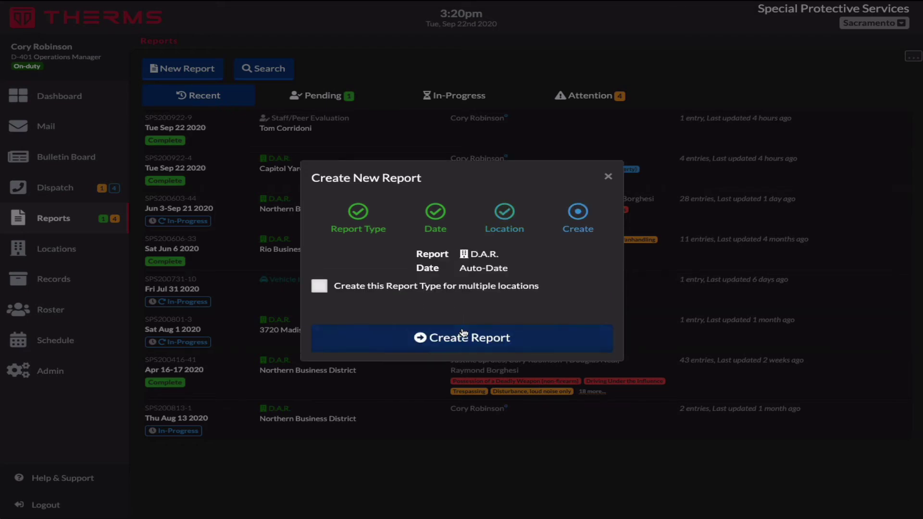
left_click(464, 333)
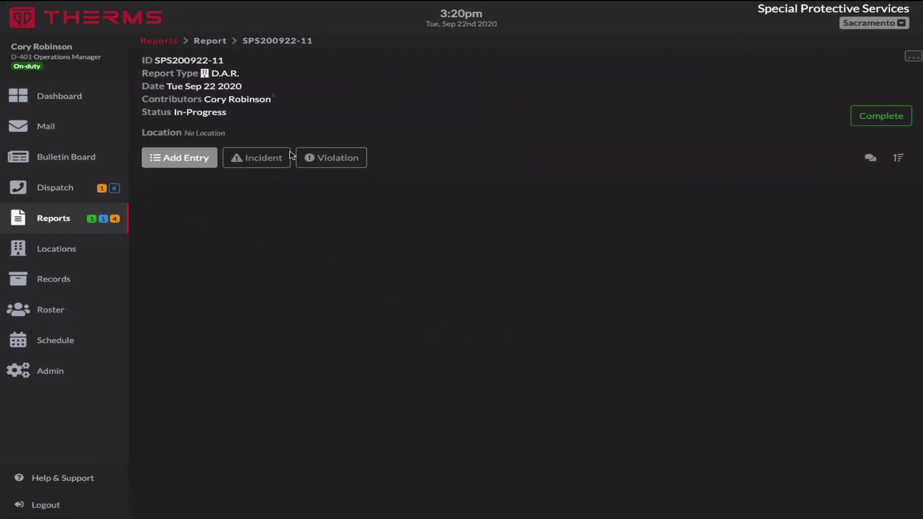
Note the report shows No Location and review the available entry types without adding one.
left_click_drag(226, 134, 183, 140)
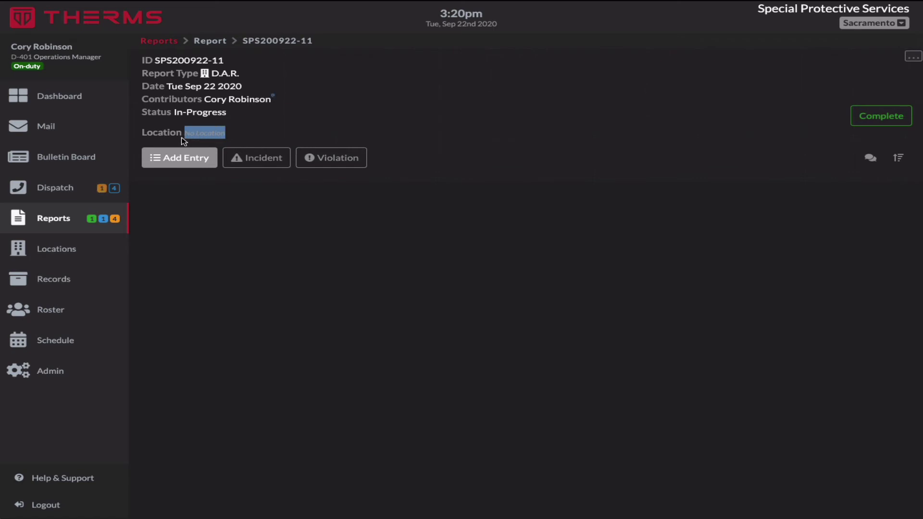
left_click(293, 138)
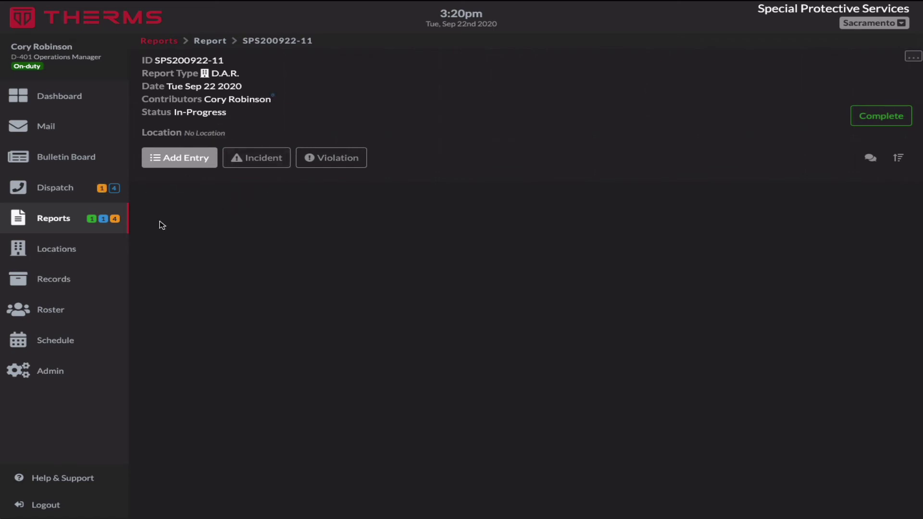
left_click(176, 163)
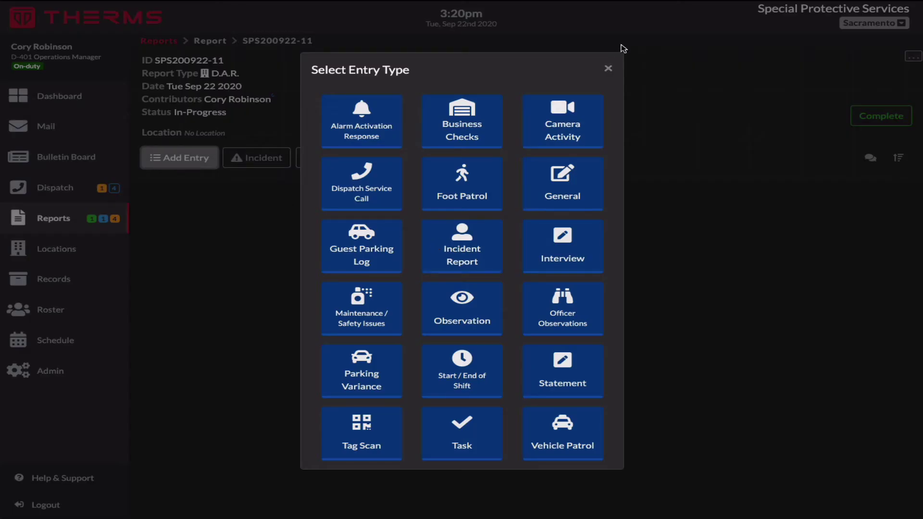
left_click(608, 69)
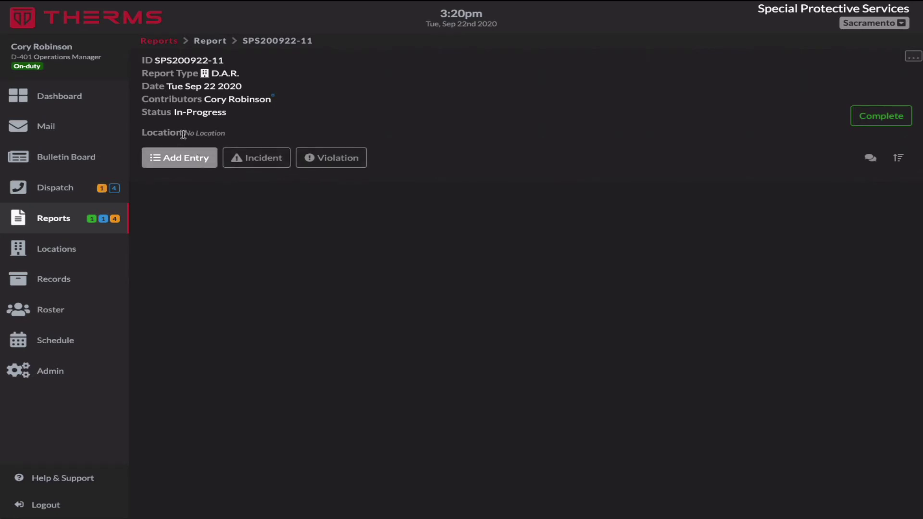
Set the report's location to Carriage Lane HOA through Edit Location.
left_click_drag(184, 135, 236, 137)
left_click(911, 57)
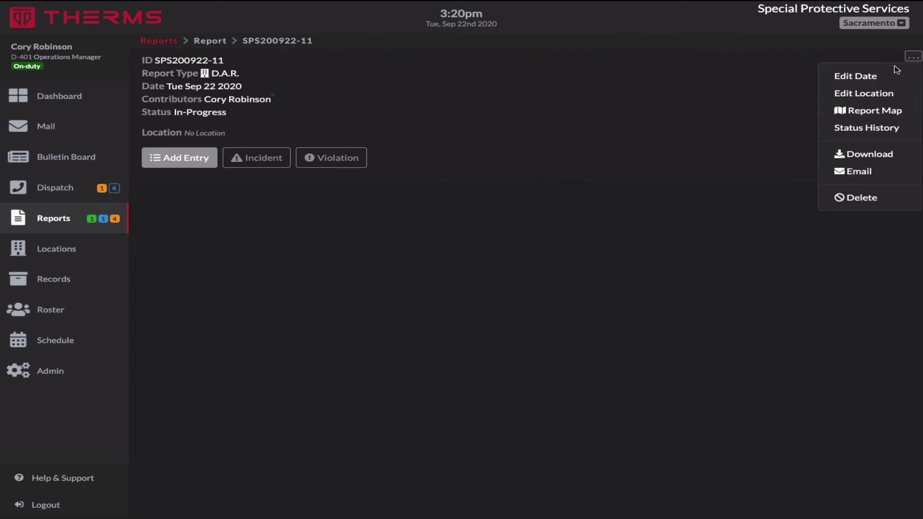
left_click(873, 94)
left_click(500, 259)
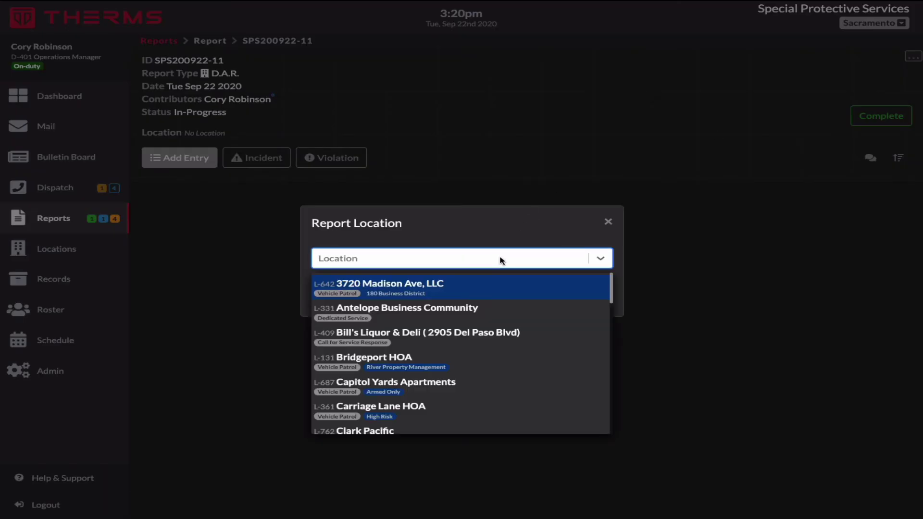
scroll(417, 398, "down", 3)
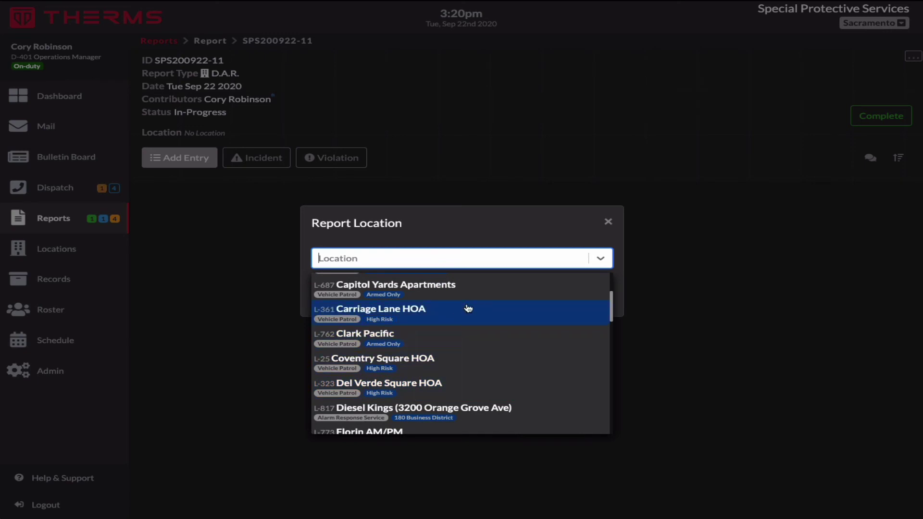
left_click(447, 313)
Save Carriage Lane HOA as the location of D.A.R. report SPS200922-11.
left_click(588, 297)
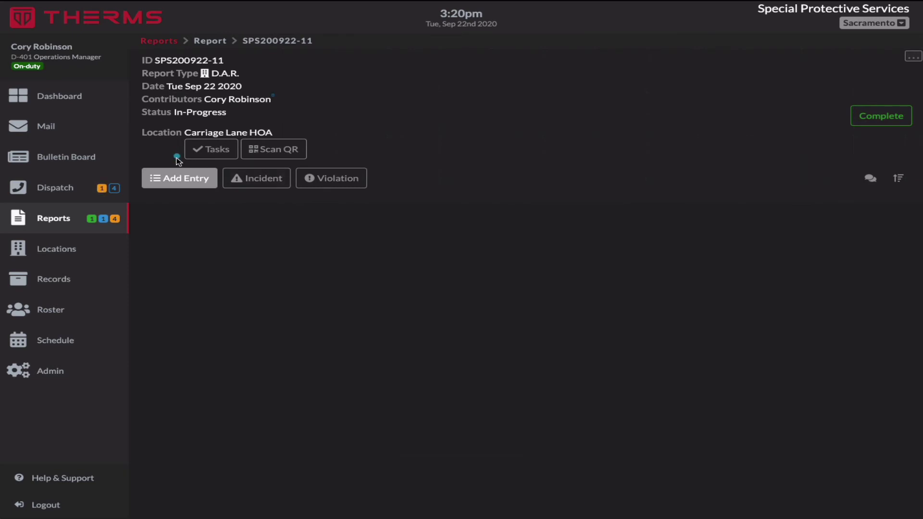
mouse_move(175, 162)
left_mouse_down()
mouse_move(315, 167)
mouse_move(343, 137)
mouse_move(269, 132)
left_mouse_up()
Attempt a QR Tag Scan twice, closing the scan window when it fails without camera access.
left_click(275, 153)
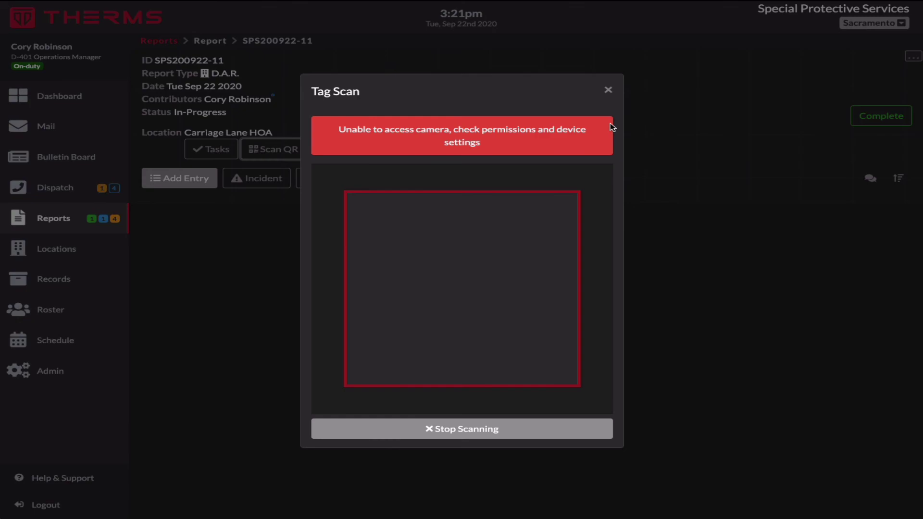
left_click(602, 92)
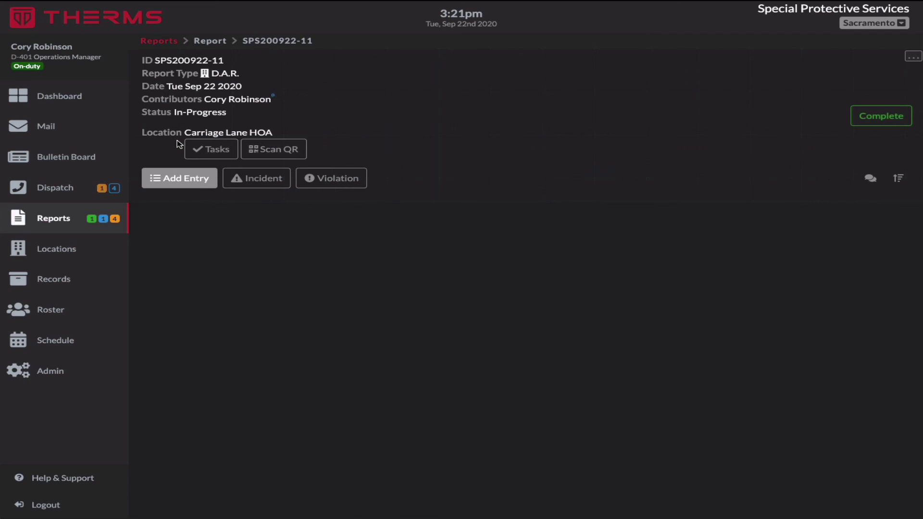
left_click(273, 149)
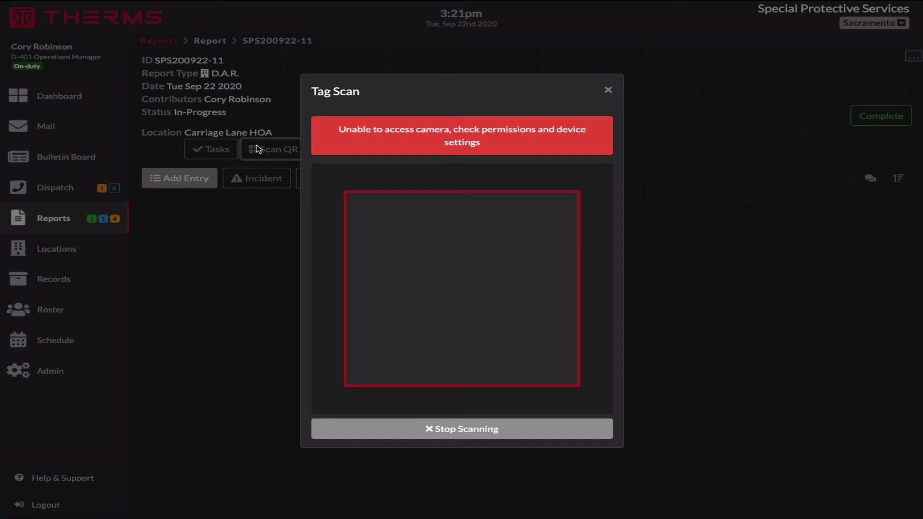
left_click(607, 87)
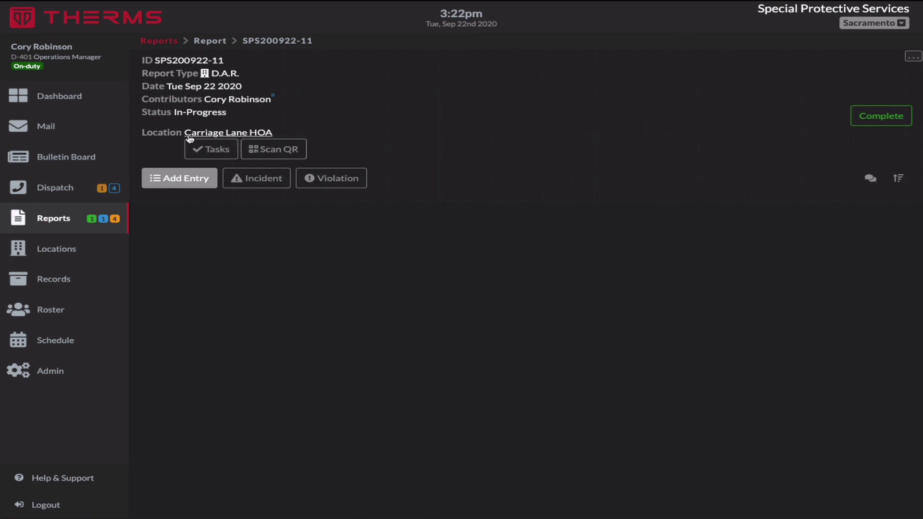
Open the Carriage Lane HOA location and list its QR codes, Rear door and Front Door #1.
mouse_move(188, 138)
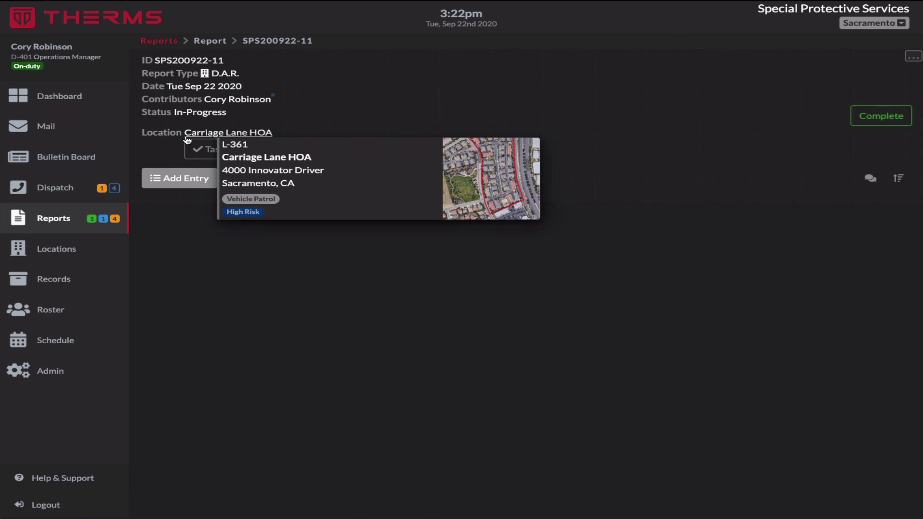
left_click(212, 134)
left_click(789, 176)
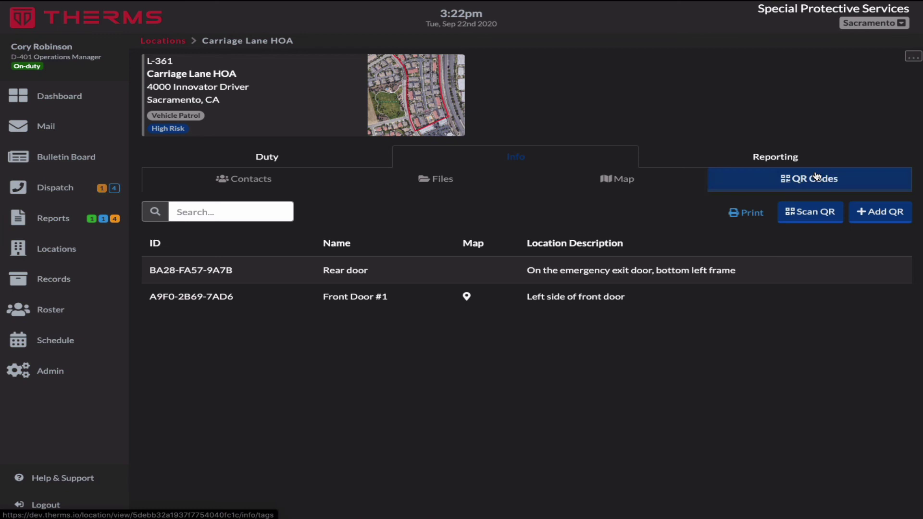